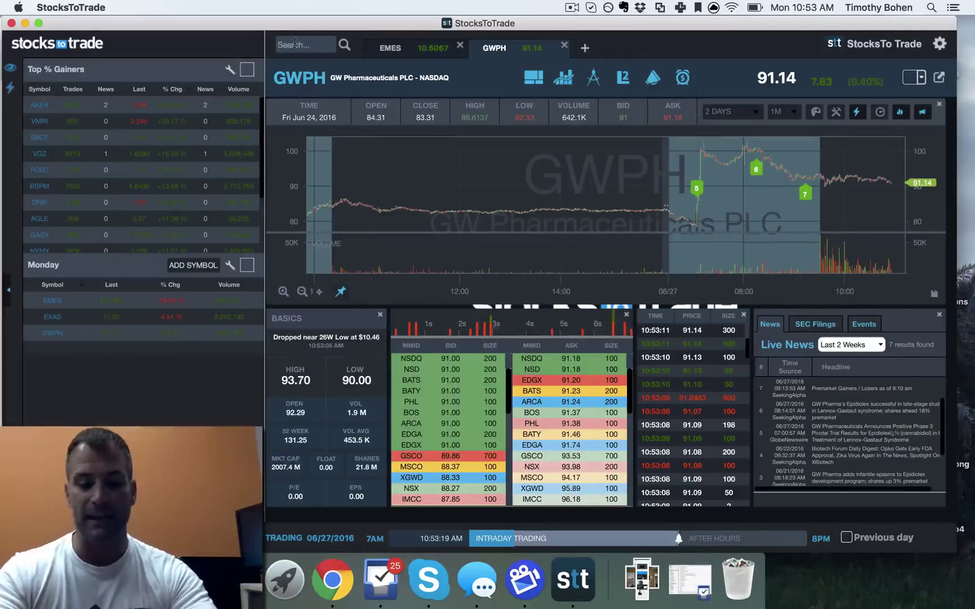
- Search for the MSFT symbol, bringing up the replace-or-new-tab prompt
{"action": "type", "text": "MSFT"}
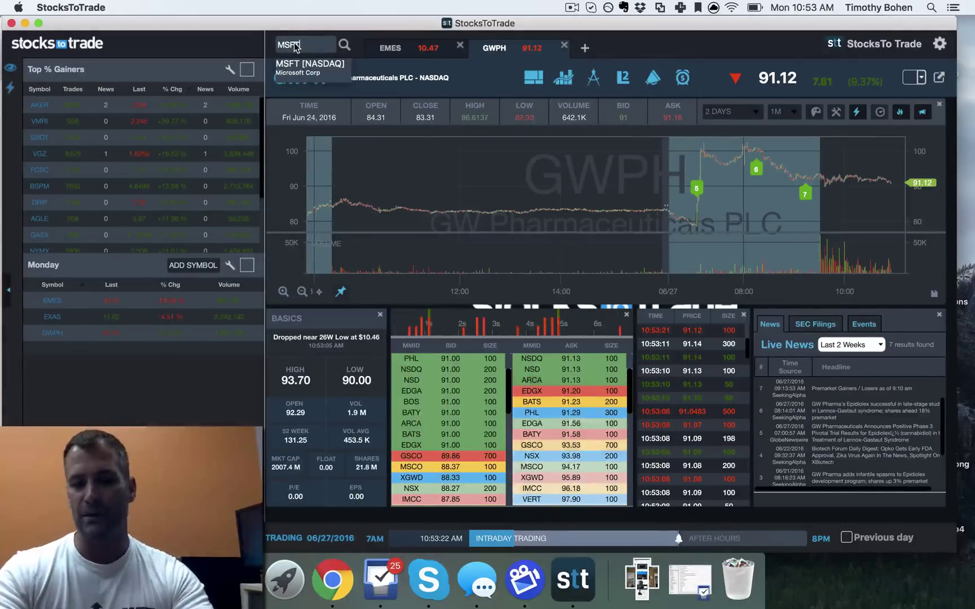
{"action": "key", "text": "Return"}
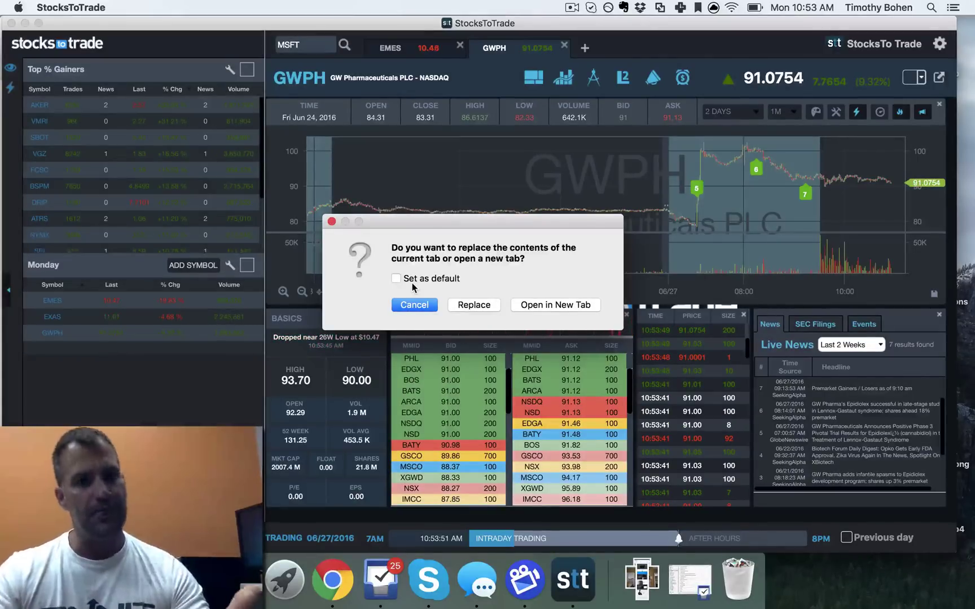
- Dismiss the MSFT replace-or-new-tab prompt, leaving the GWPH tab as it was
{"action": "left_click", "coordinate": [331, 221]}
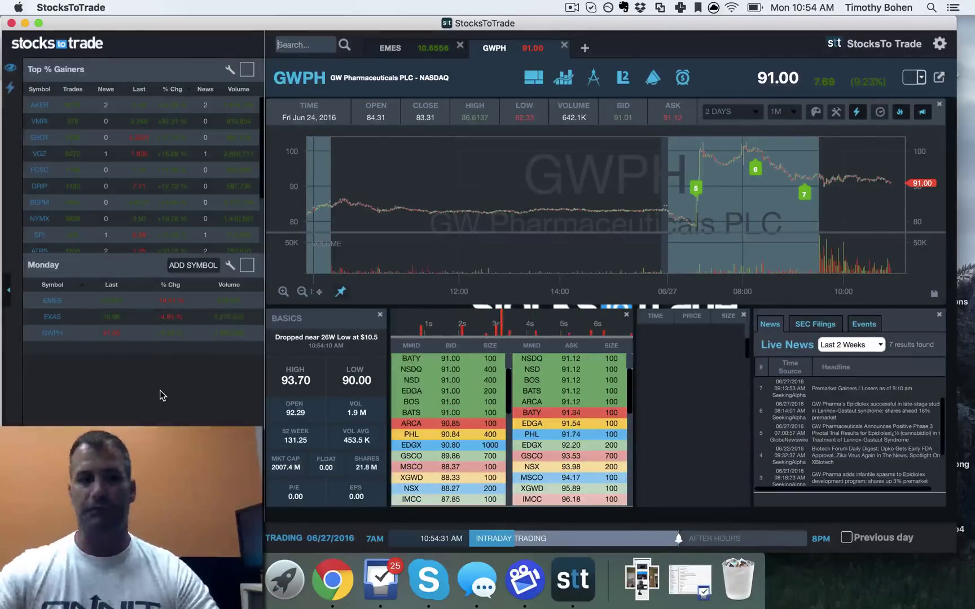
- Link the Monday watchlist and chart tab in red, then load EXAS and GWPH from the watchlist
{"action": "left_click", "coordinate": [247, 267]}
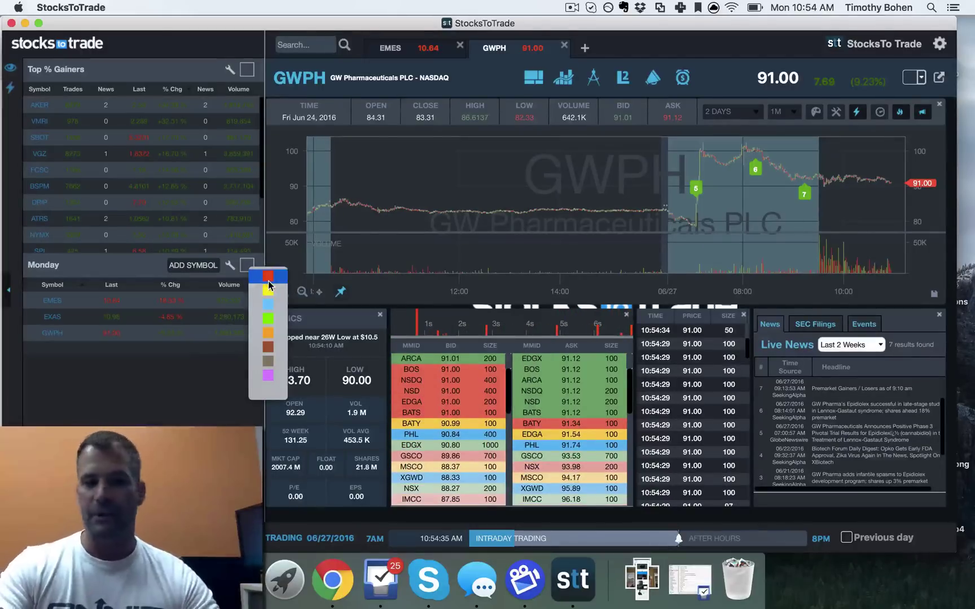
{"action": "left_click", "coordinate": [268, 275]}
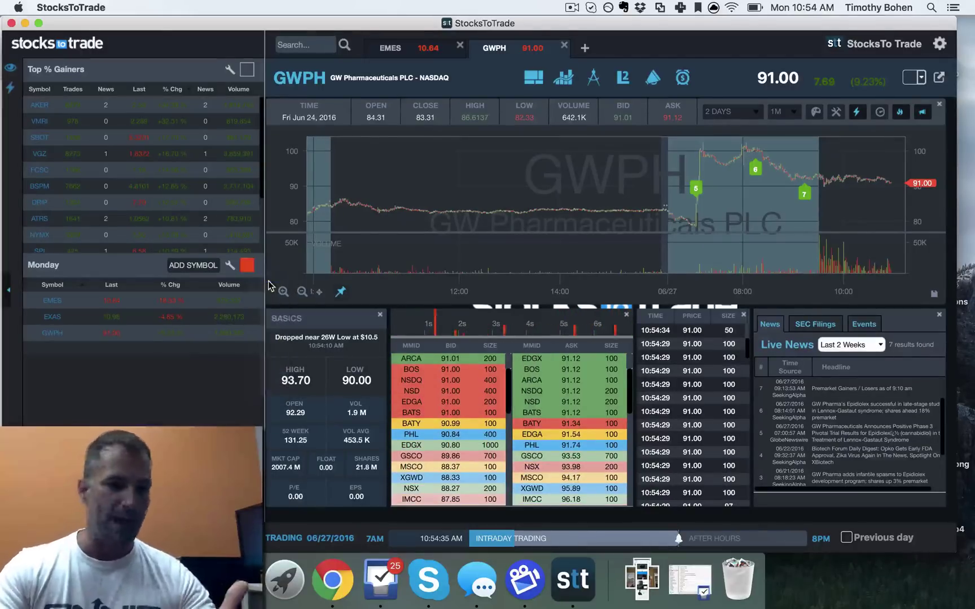
{"action": "left_click", "coordinate": [922, 78]}
{"action": "left_click", "coordinate": [915, 97]}
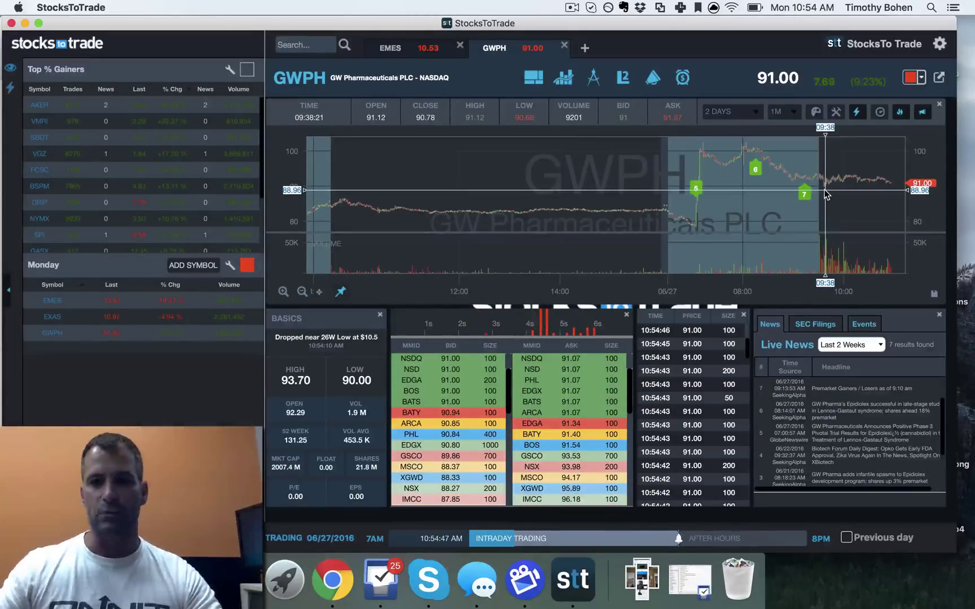
{"action": "left_click", "coordinate": [53, 319]}
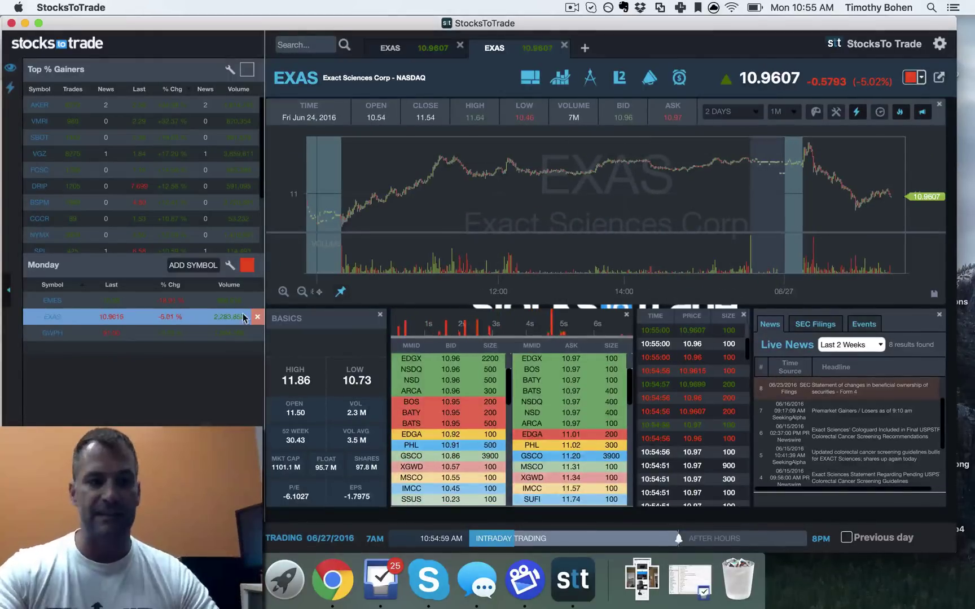
{"action": "left_click", "coordinate": [53, 336]}
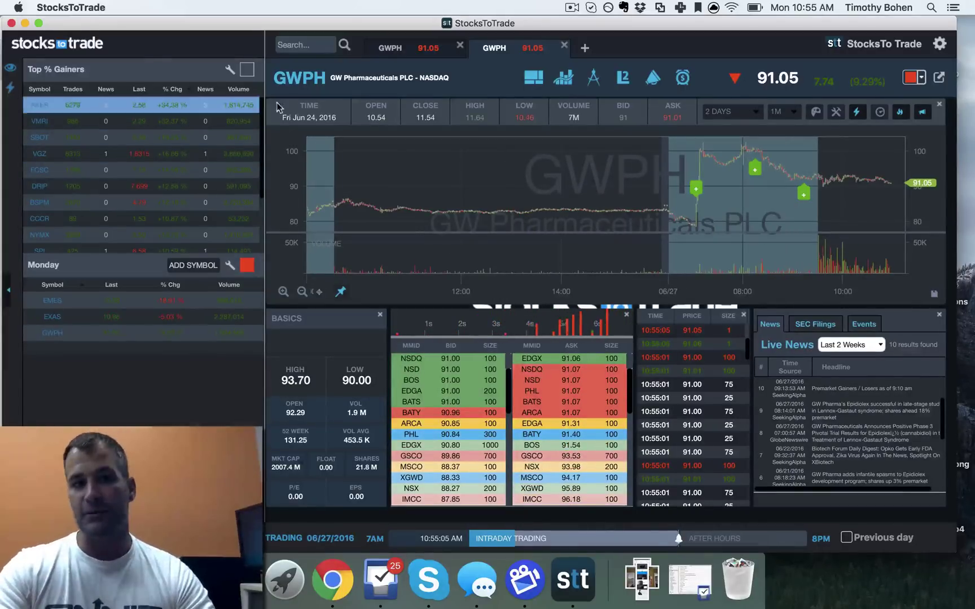
- Link Top % Gainers in yellow and pick VMRI, then FCSC, from it
{"action": "left_click", "coordinate": [250, 70]}
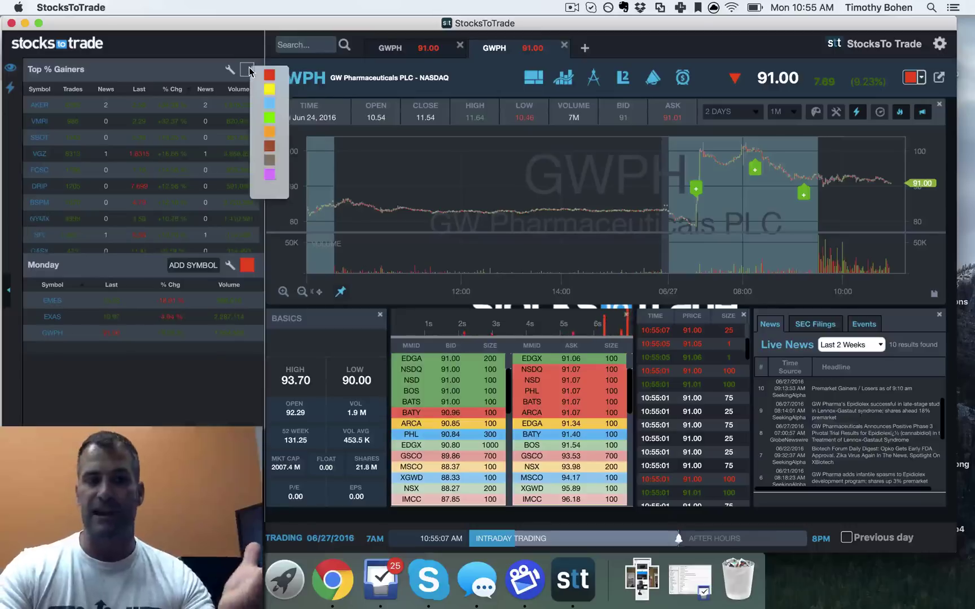
{"action": "left_click", "coordinate": [270, 93]}
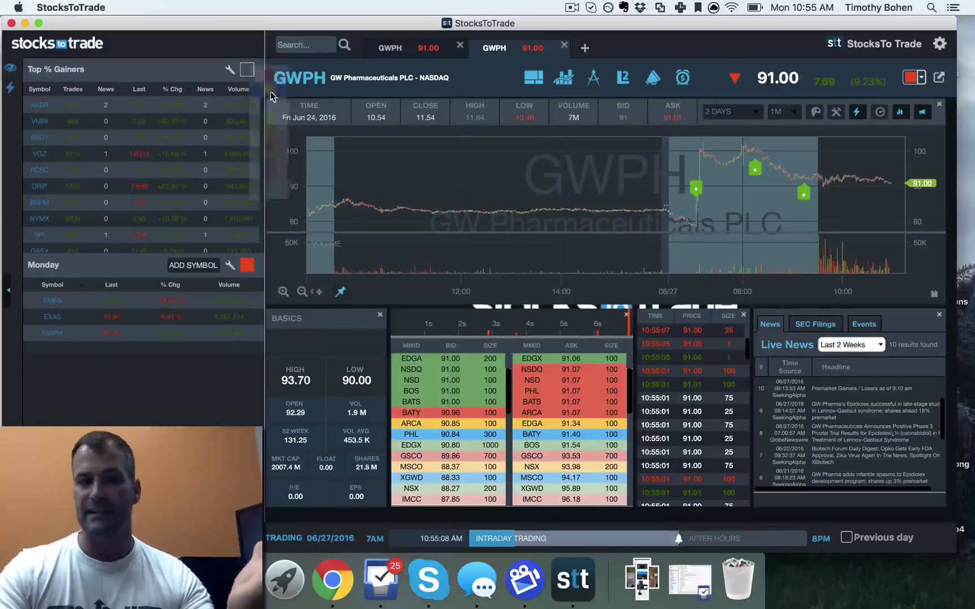
{"action": "left_click", "coordinate": [158, 123]}
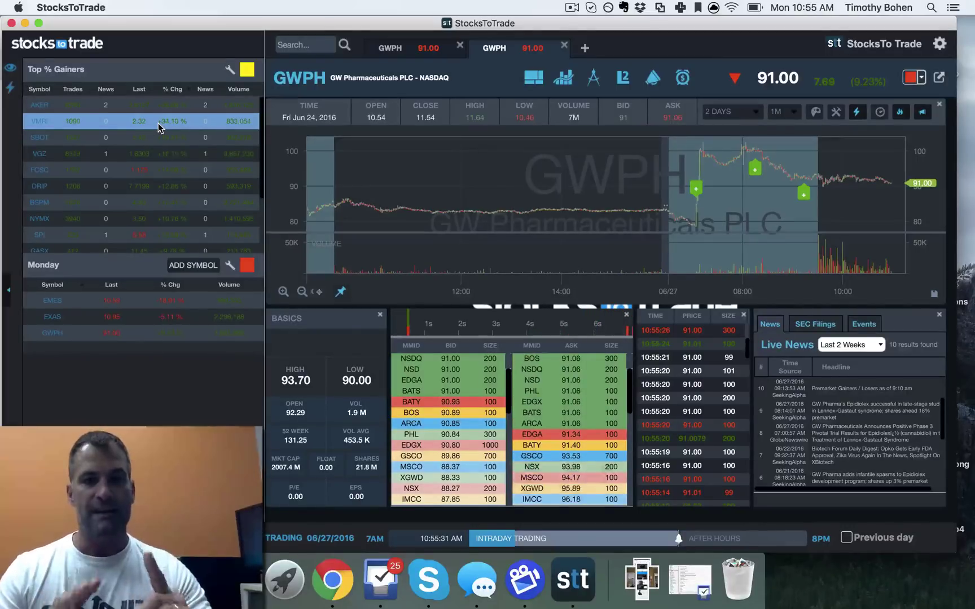
{"action": "left_click", "coordinate": [213, 171]}
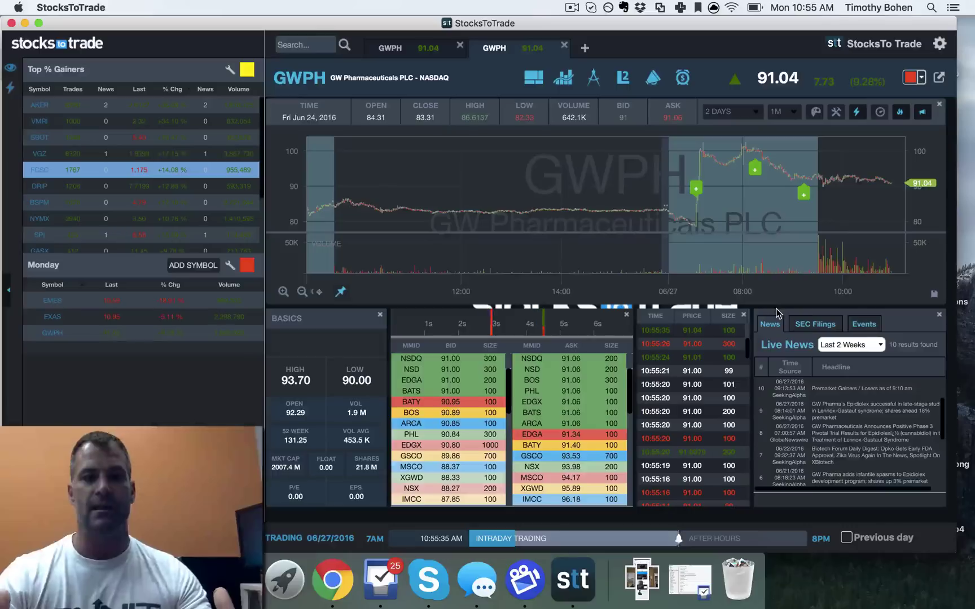
- Close the Time & Sales and Level 2 panels and rename the GWPH tab to AAPL
{"action": "left_click", "coordinate": [744, 316]}
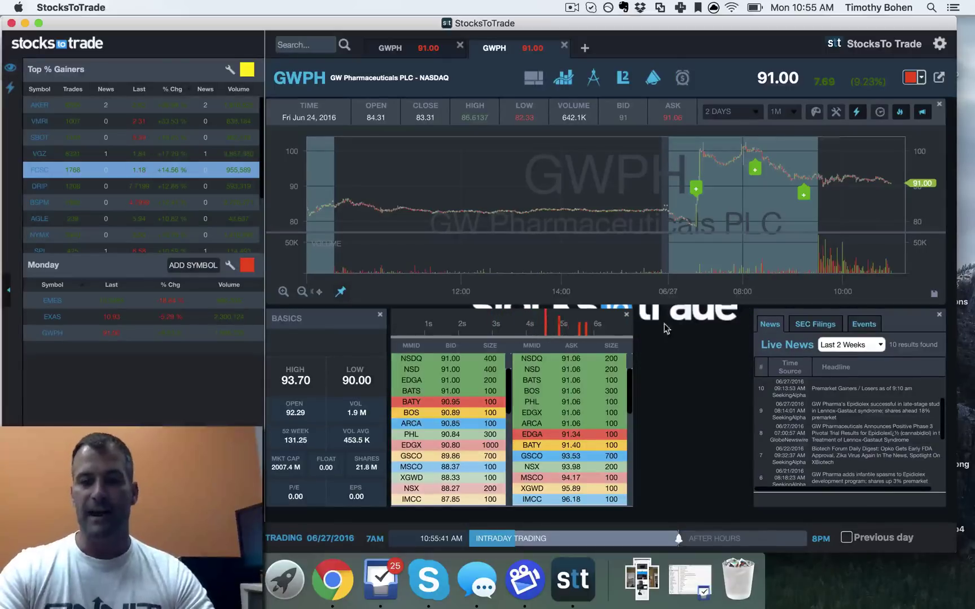
{"action": "left_click", "coordinate": [626, 315]}
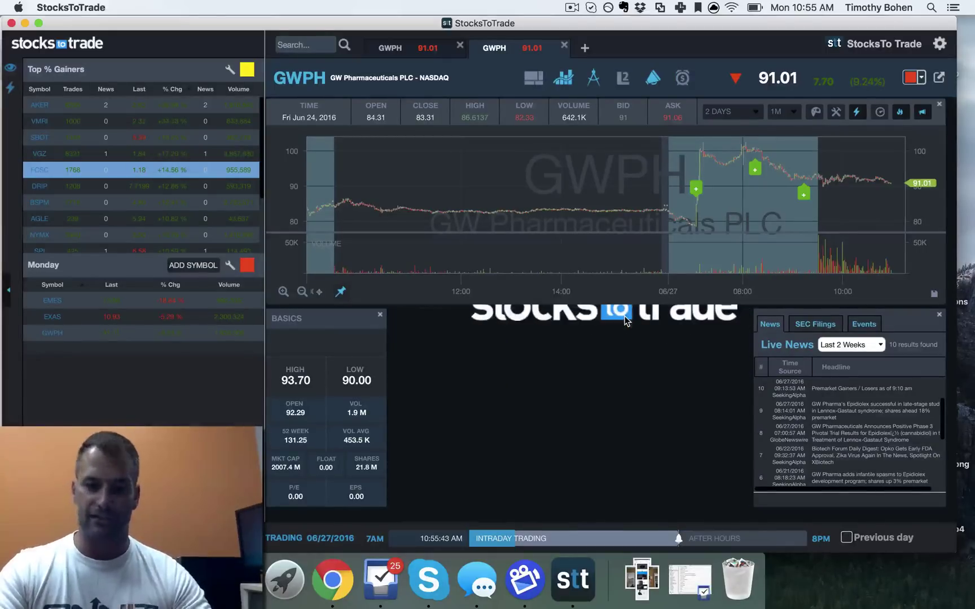
{"action": "double_click", "coordinate": [492, 48]}
{"action": "type", "text": "aapl"}
{"action": "key", "text": "Return"}
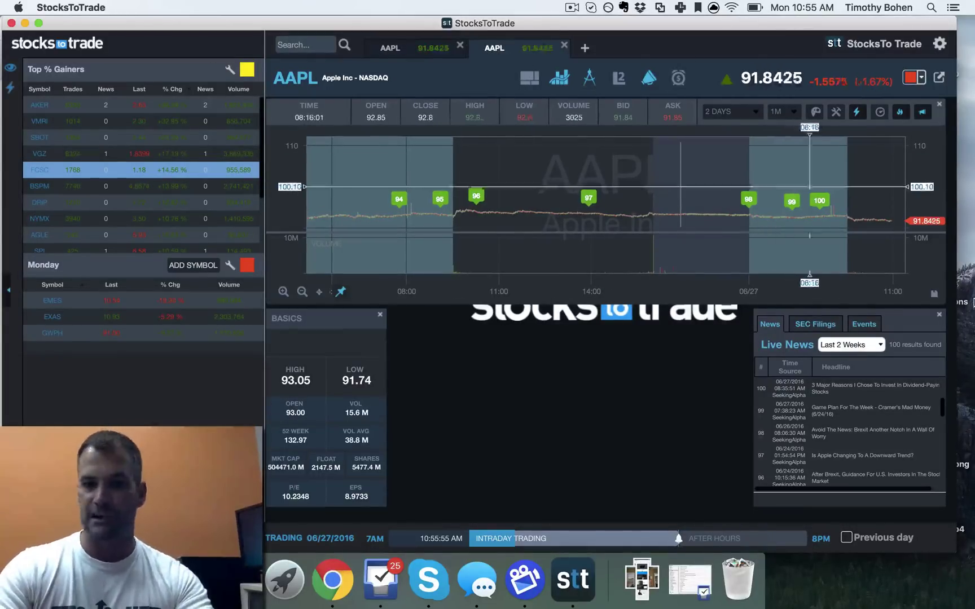
- Close News, restore the Level 2 and time-and-sales panels, and enter msft as the AAPL tab's new title
{"action": "left_click", "coordinate": [940, 316]}
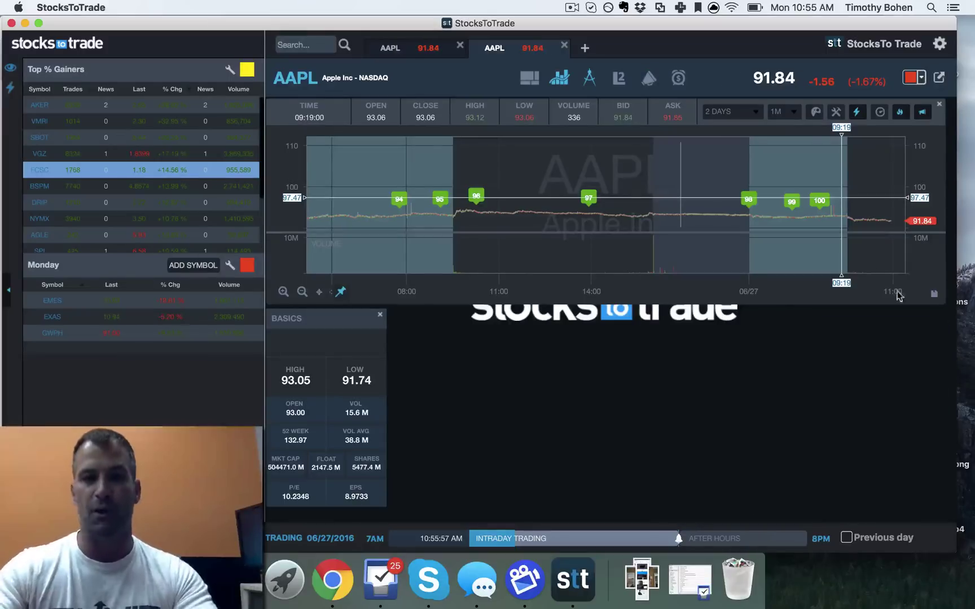
{"action": "left_click", "coordinate": [617, 81]}
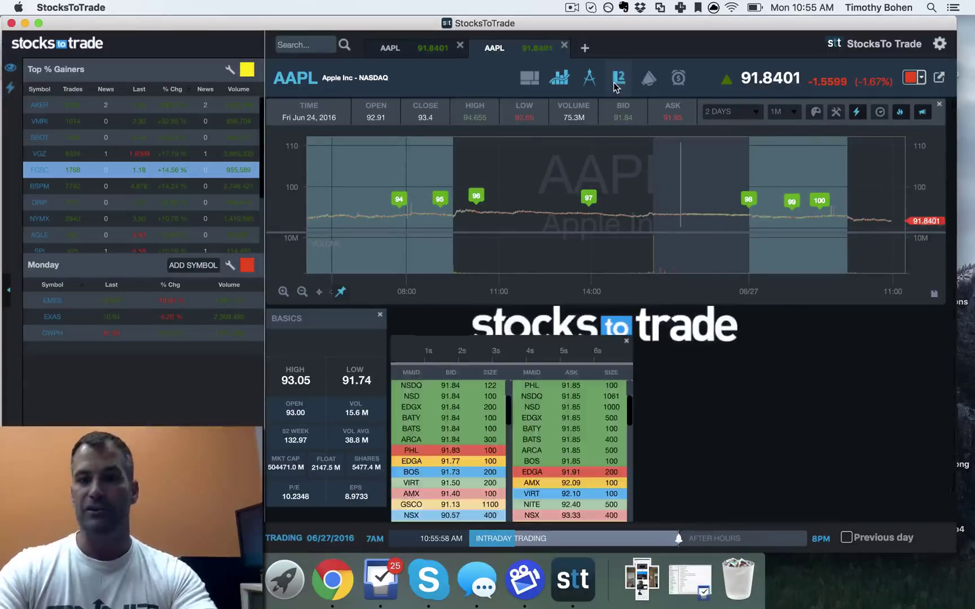
{"action": "left_click", "coordinate": [648, 79]}
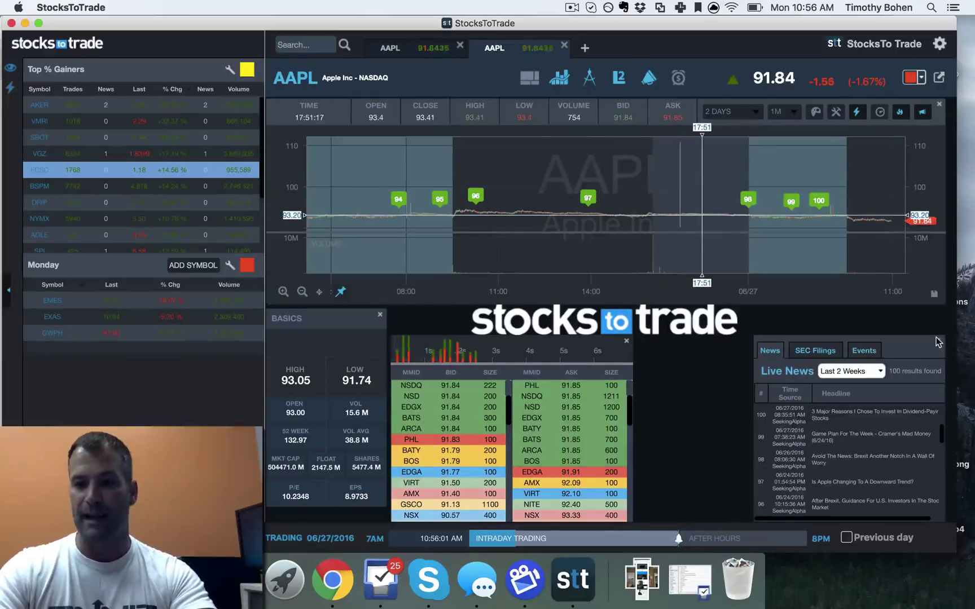
{"action": "left_click", "coordinate": [649, 78]}
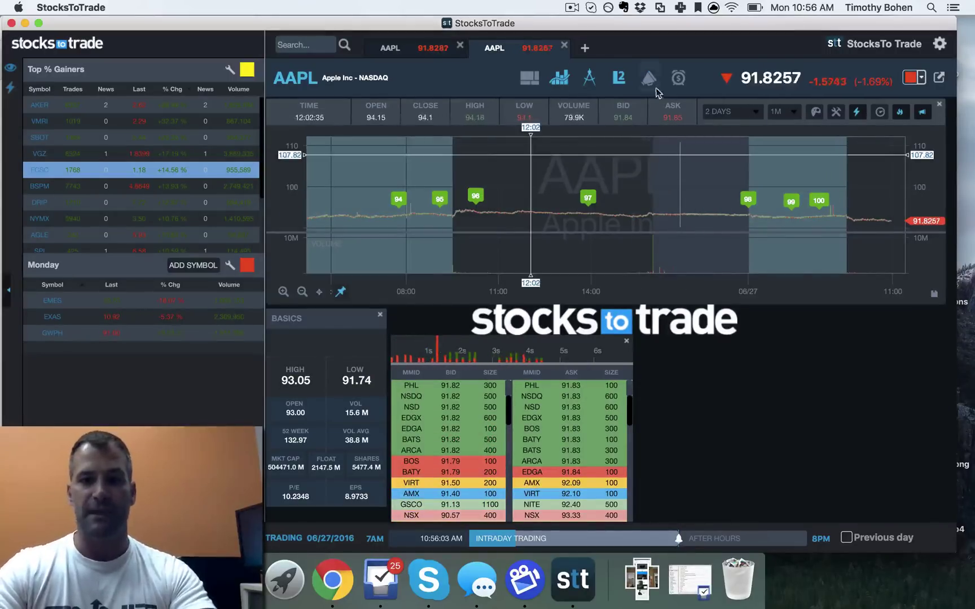
{"action": "left_click", "coordinate": [677, 80]}
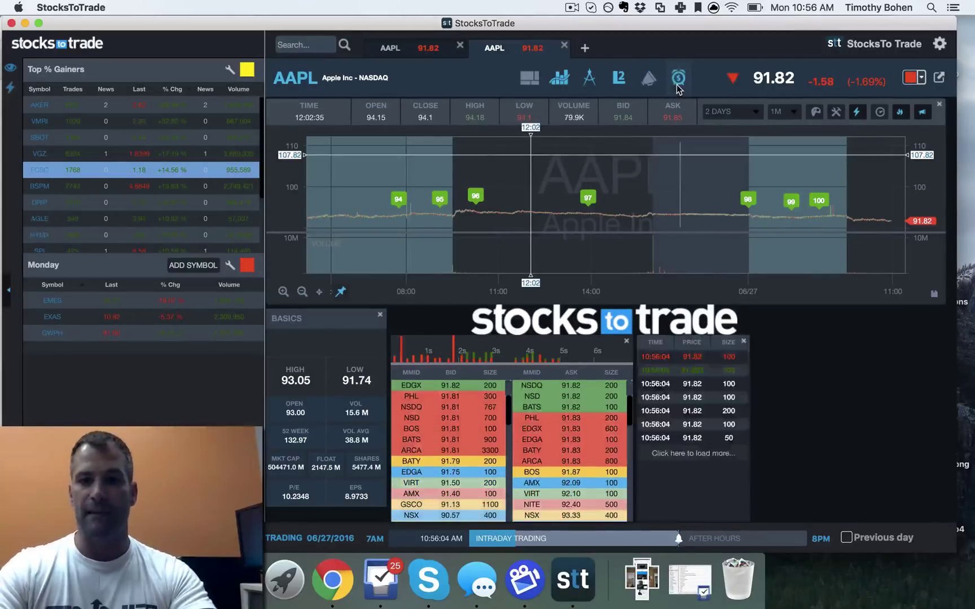
{"action": "double_click", "coordinate": [490, 55]}
{"action": "type", "text": "msft"}
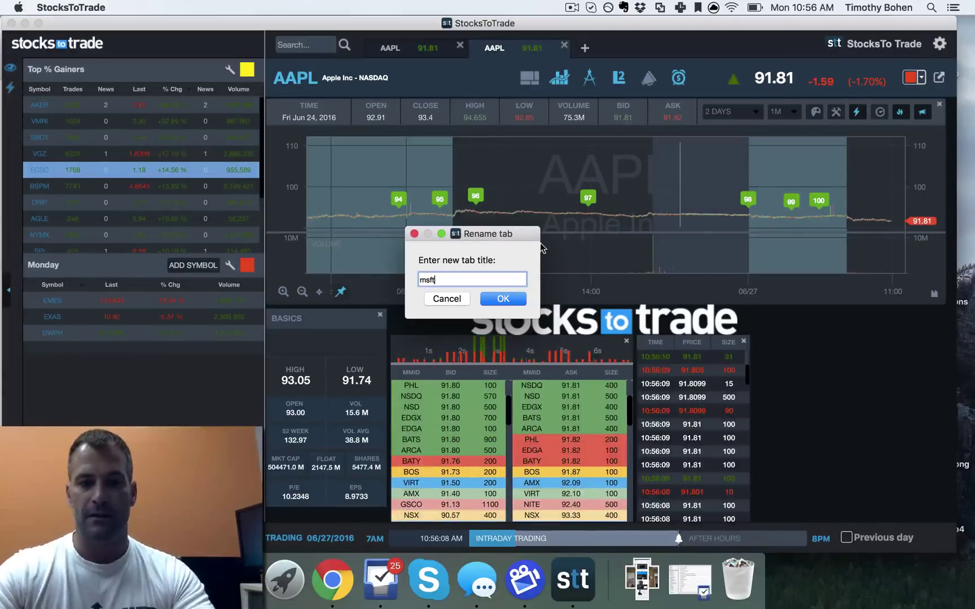
- Confirm the MSFT tab name and move Time & Sales to the chart's left side
{"action": "left_click", "coordinate": [504, 299]}
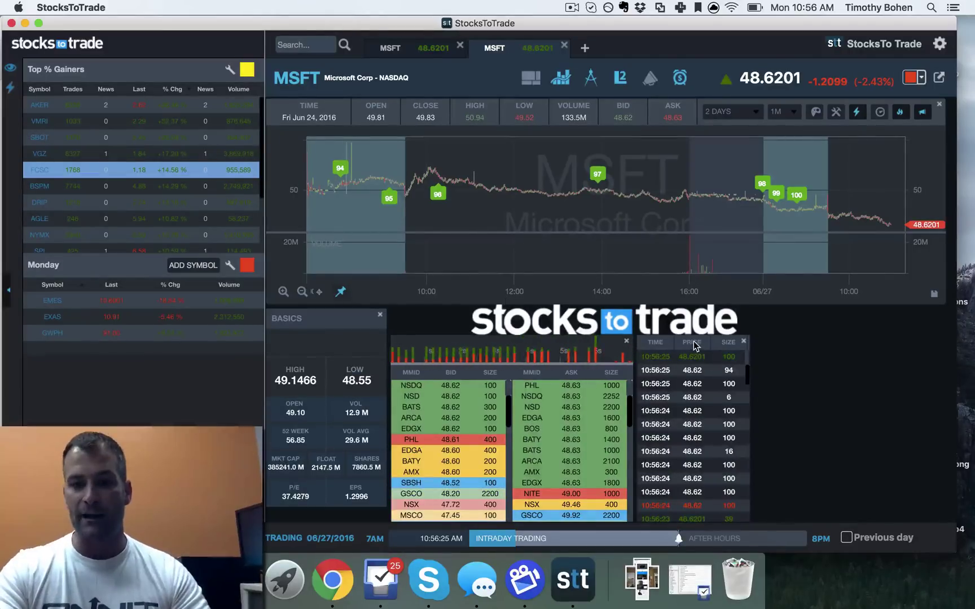
{"action": "left_click_drag", "start_coordinate": [692, 342], "coordinate": [326, 92]}
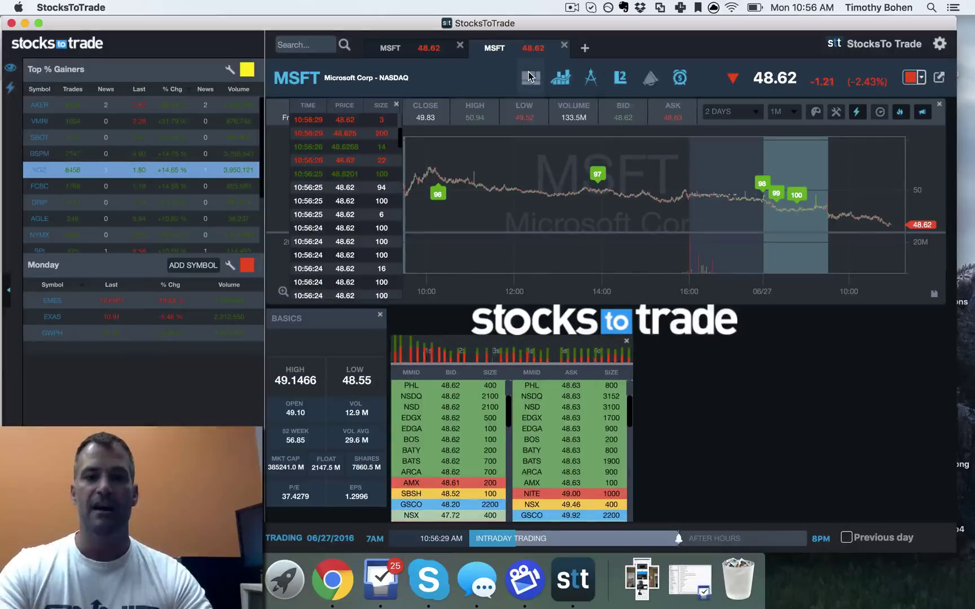
- Save the current MSFT layout as the default and close both MSFT tabs
{"action": "left_click", "coordinate": [530, 78]}
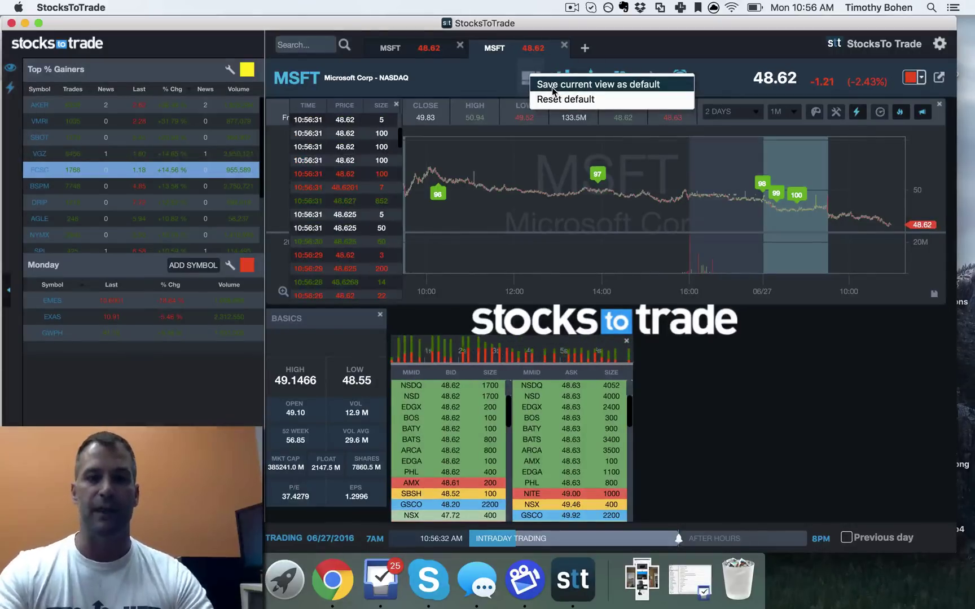
{"action": "left_click", "coordinate": [551, 87]}
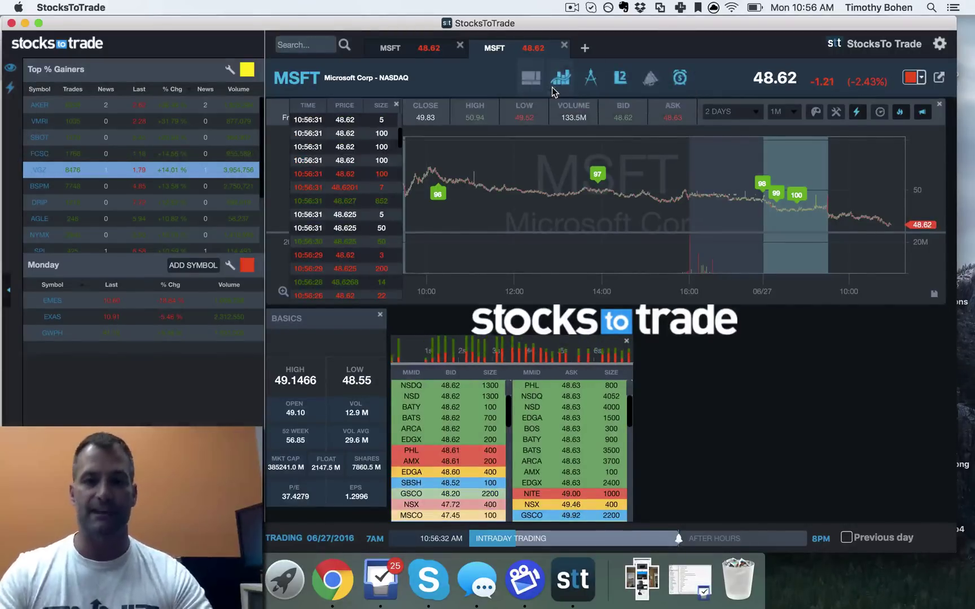
{"action": "left_click", "coordinate": [564, 46]}
{"action": "left_click", "coordinate": [459, 46]}
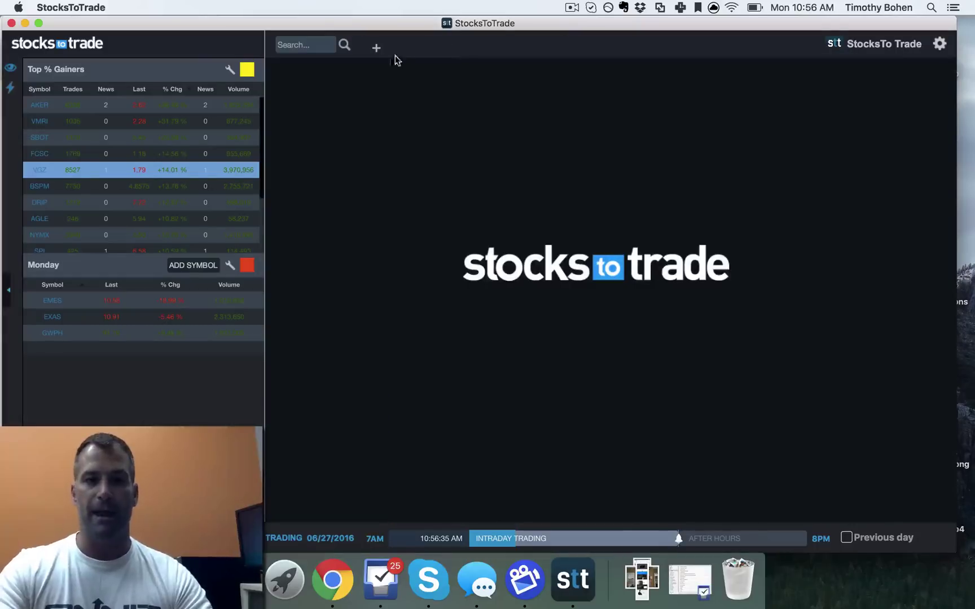
- Open a new tab titled AAPL and reset the layout to the original default
{"action": "left_click", "coordinate": [376, 49]}
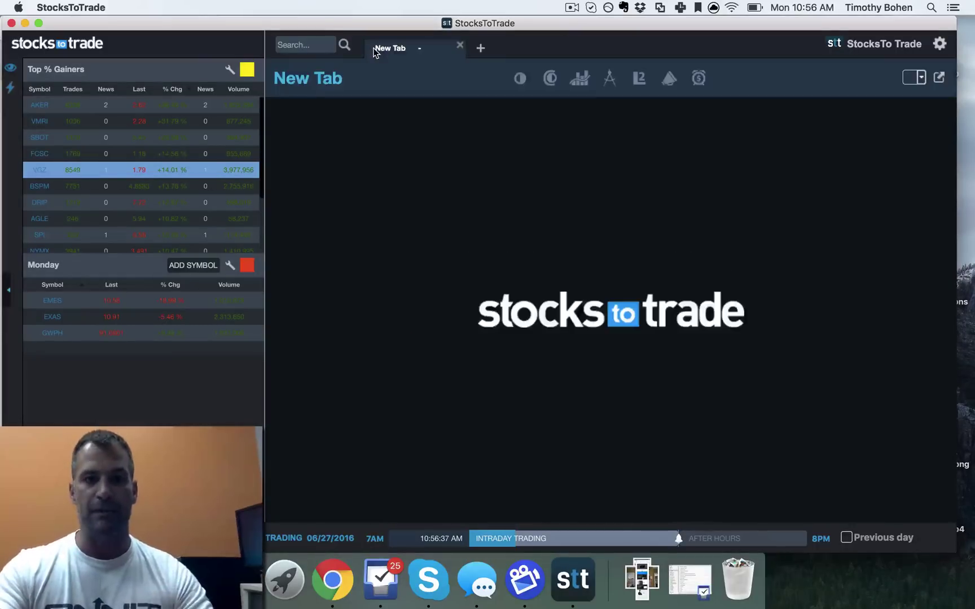
{"action": "double_click", "coordinate": [392, 48]}
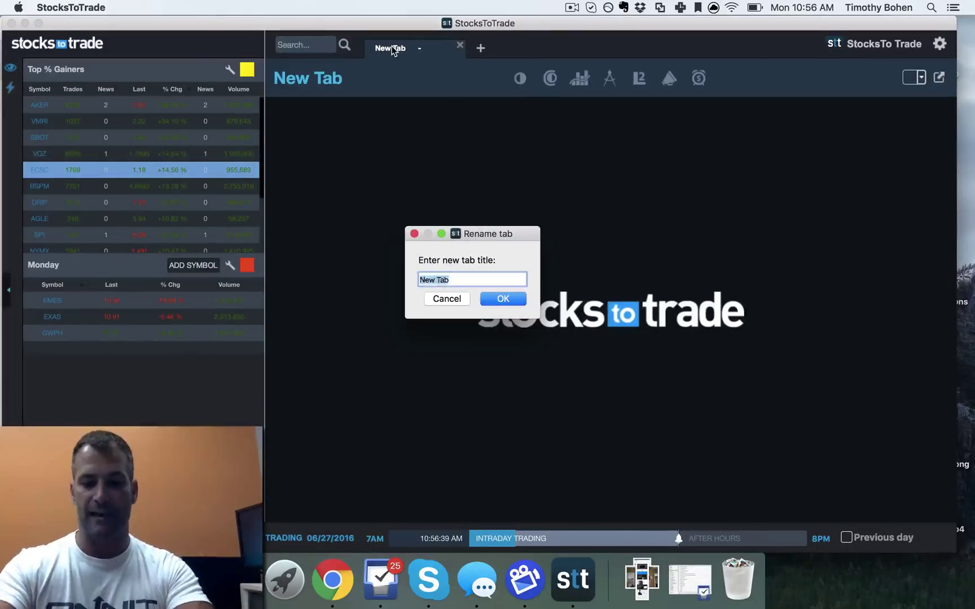
{"action": "key", "text": "Return"}
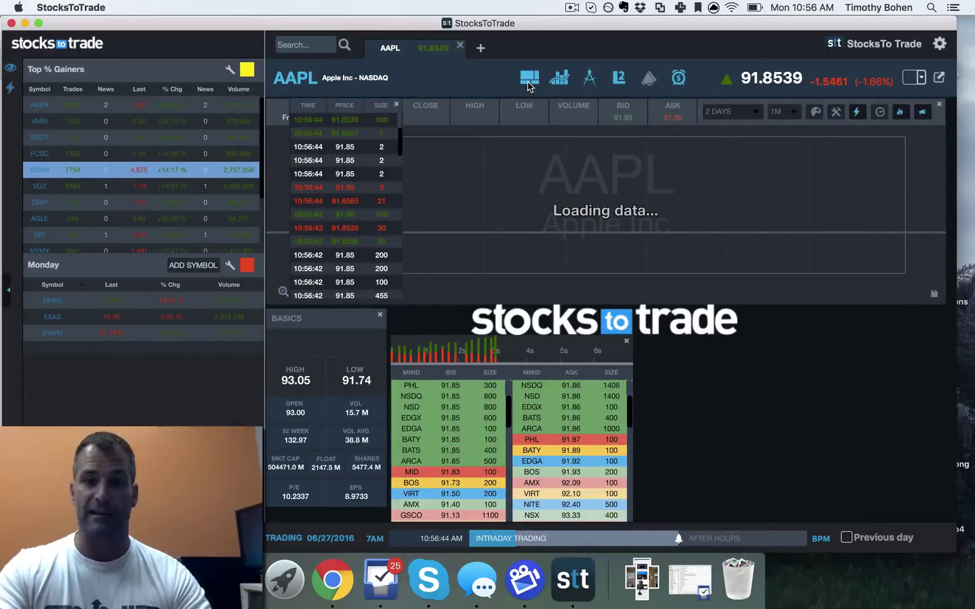
{"action": "left_click", "coordinate": [529, 79]}
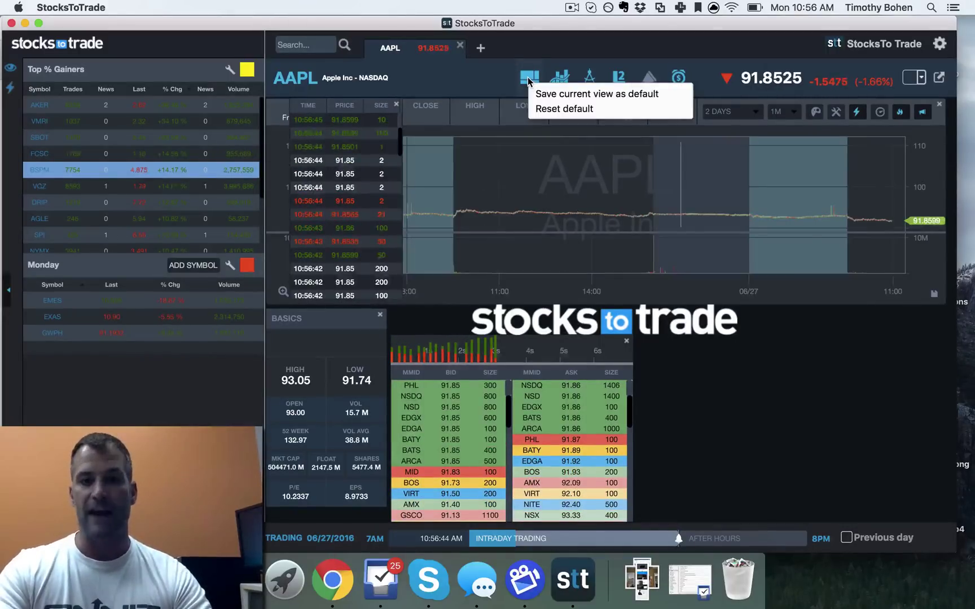
{"action": "left_click", "coordinate": [551, 111]}
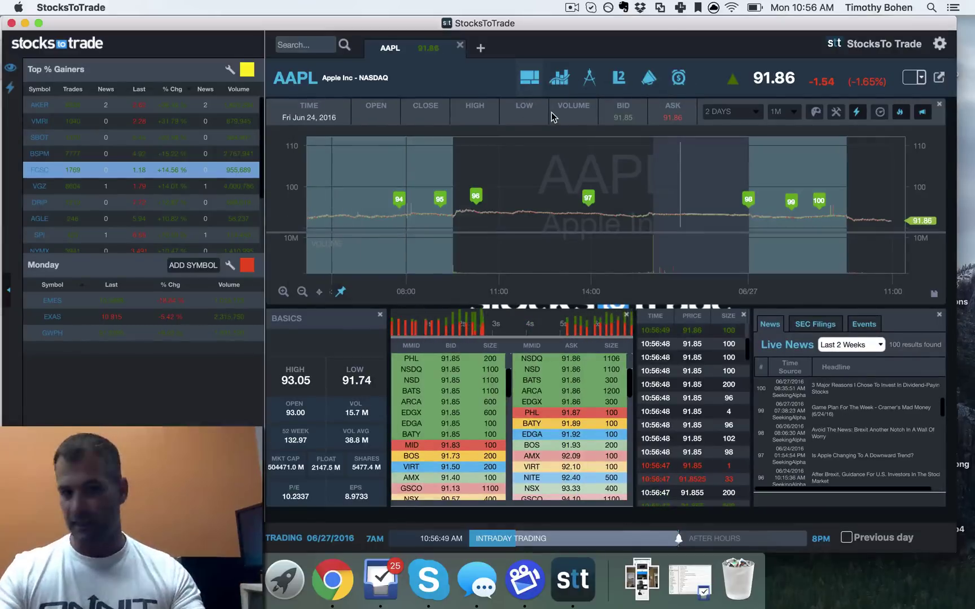